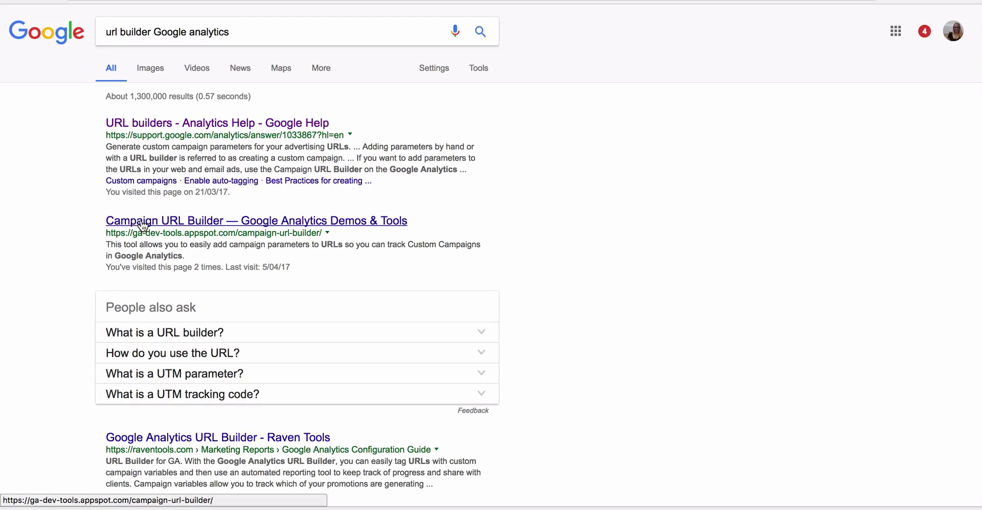
Step: Open the Campaign URL Builder page from the search results
{"action": "left_click", "coordinate": [143, 225]}
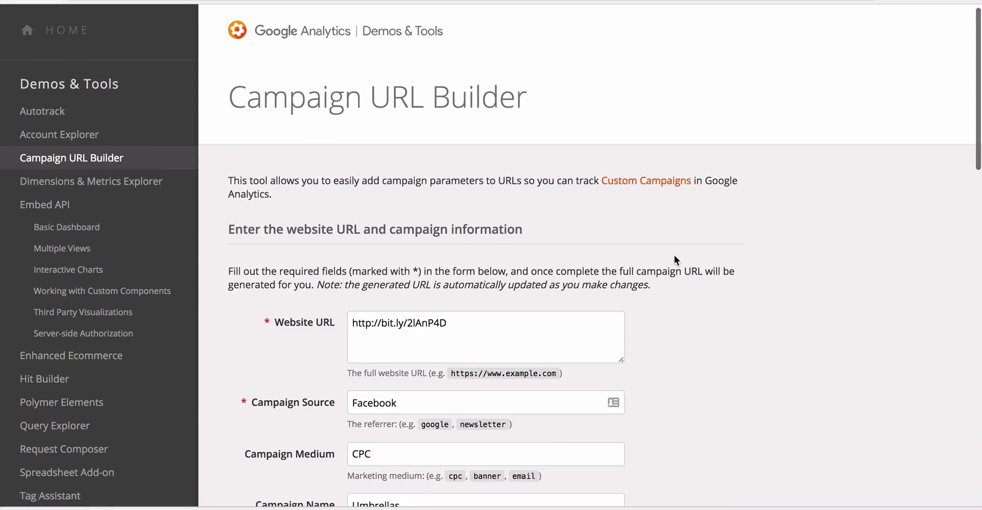
{"action": "scroll", "coordinate": [674, 256], "scroll_direction": "down", "scroll_amount": 3}
{"action": "left_click_drag", "start_coordinate": [491, 252], "coordinate": [308, 244]}
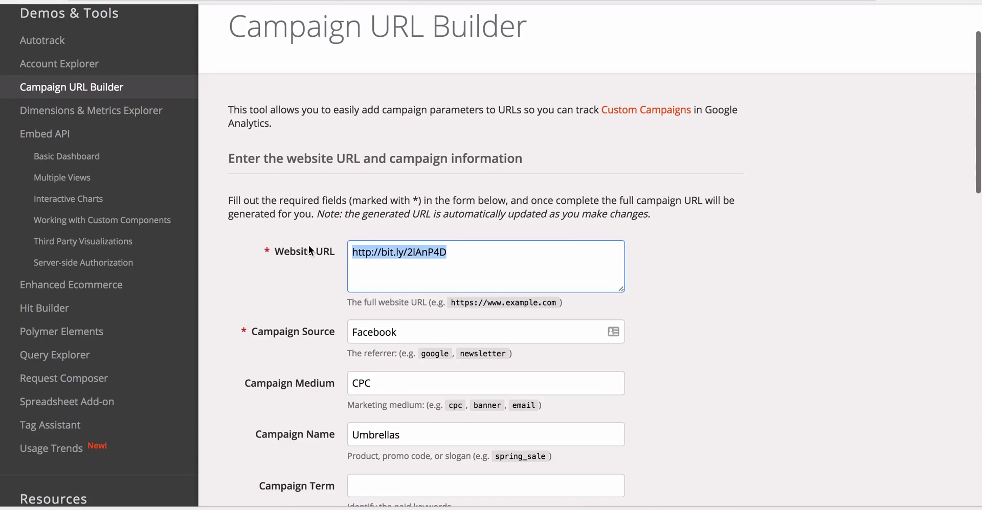
{"action": "left_click", "coordinate": [737, 252]}
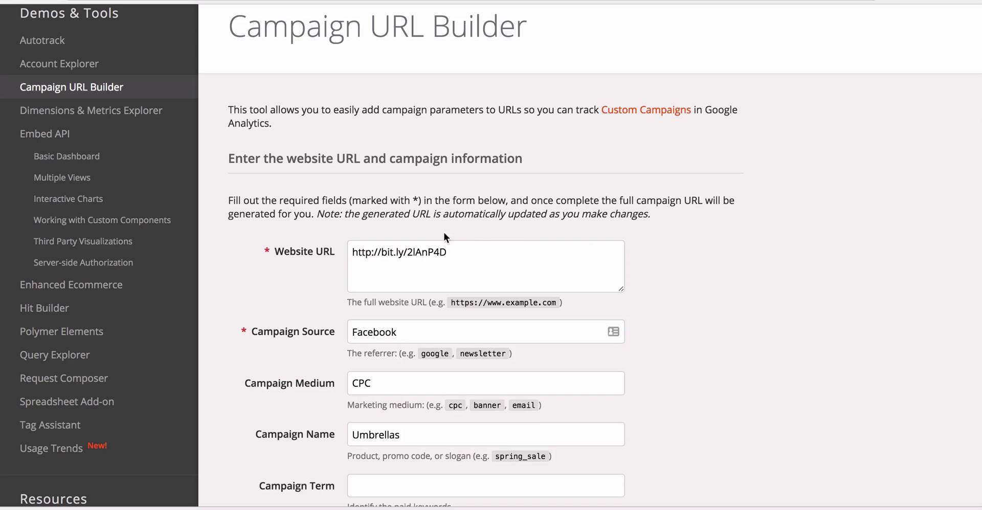
{"action": "scroll", "coordinate": [583, 267], "scroll_direction": "down", "scroll_amount": 8}
{"action": "scroll", "coordinate": [584, 267], "scroll_direction": "up", "scroll_amount": 8}
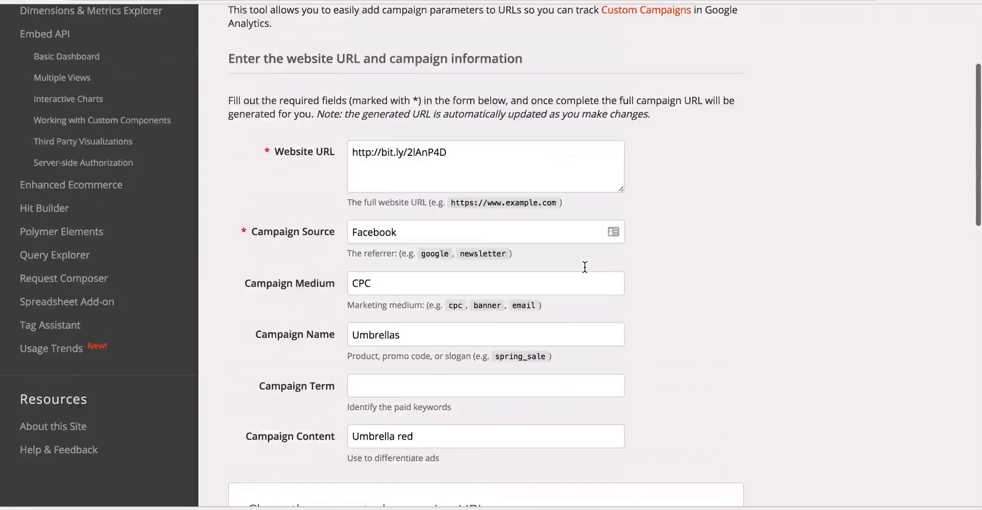
{"action": "scroll", "coordinate": [581, 381], "scroll_direction": "down", "scroll_amount": 4}
{"action": "scroll", "coordinate": [581, 381], "scroll_direction": "up", "scroll_amount": 4}
{"action": "scroll", "coordinate": [582, 381], "scroll_direction": "down", "scroll_amount": 1}
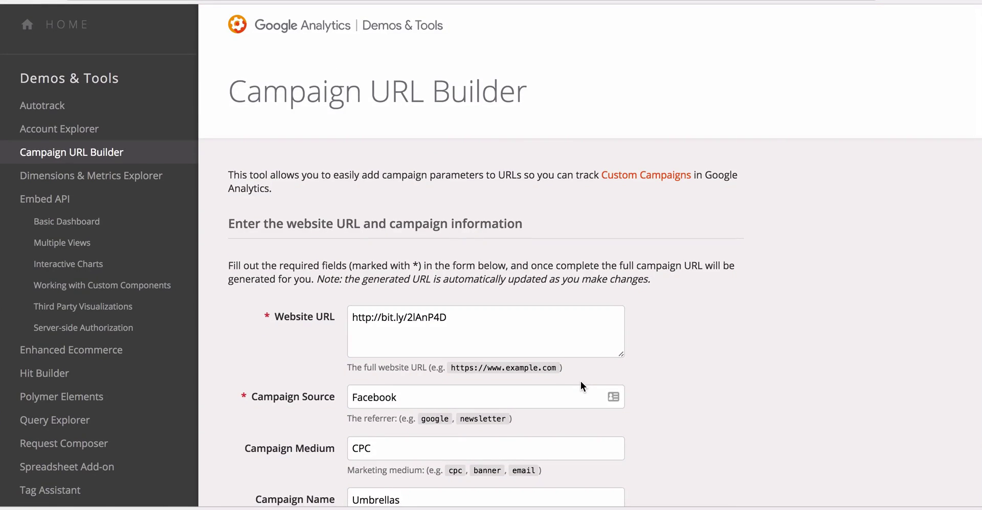
{"action": "scroll", "coordinate": [581, 381], "scroll_direction": "down", "scroll_amount": 1}
{"action": "left_click_drag", "start_coordinate": [460, 296], "coordinate": [284, 294]}
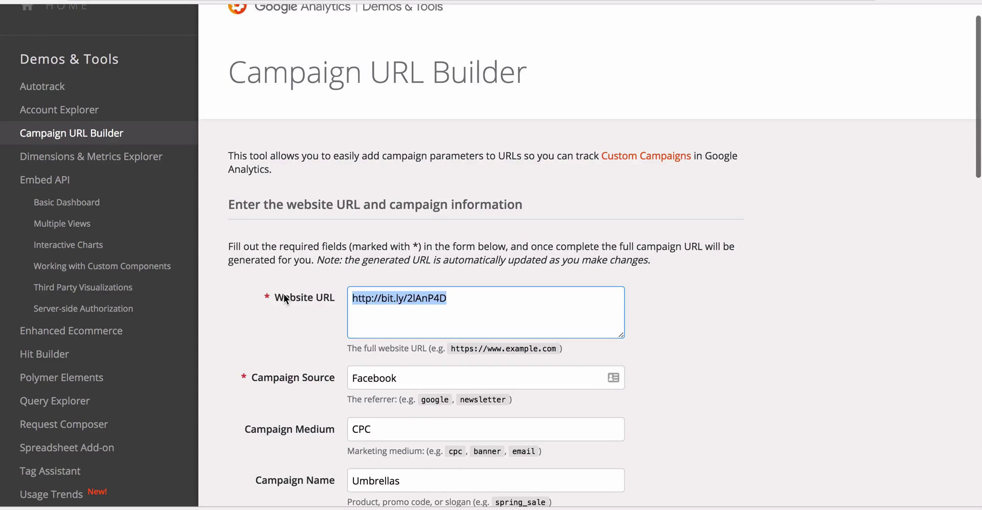
{"action": "type", "text": "http://eightloopsocial.com/"}
Step: Retype the Campaign Source value as Facebook
{"action": "left_click", "coordinate": [852, 431]}
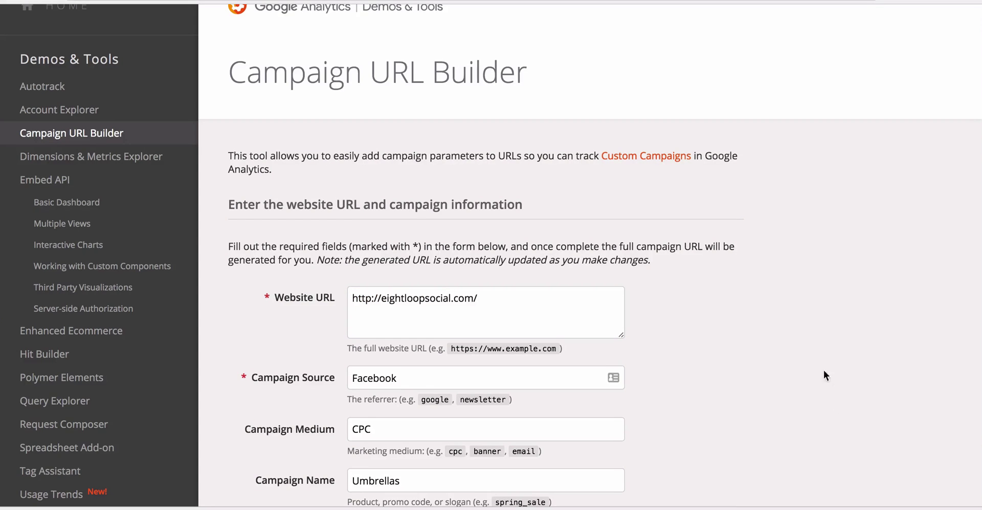
{"action": "scroll", "coordinate": [822, 327], "scroll_direction": "down", "scroll_amount": 5}
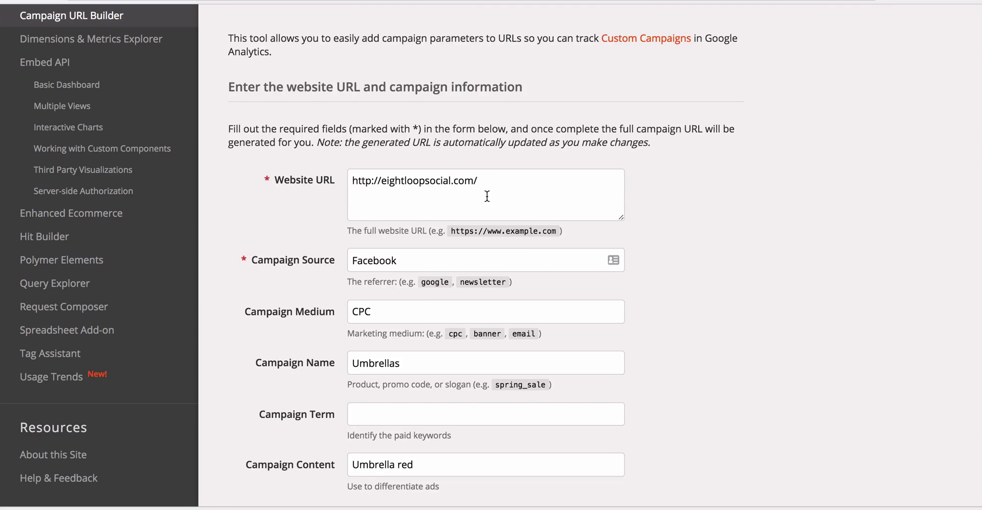
{"action": "left_click", "coordinate": [439, 261]}
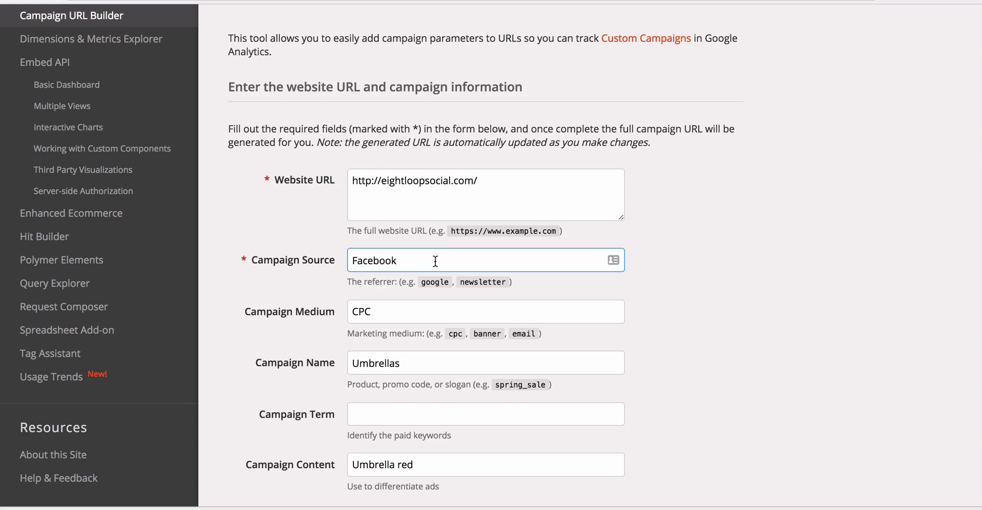
{"action": "left_click_drag", "start_coordinate": [436, 262], "coordinate": [322, 263]}
{"action": "type", "text": "Facebook"}
{"action": "left_click", "coordinate": [760, 383]}
Step: Change the Campaign Name from Umbrellas to Raincoats
{"action": "scroll", "coordinate": [761, 383], "scroll_direction": "down", "scroll_amount": 1}
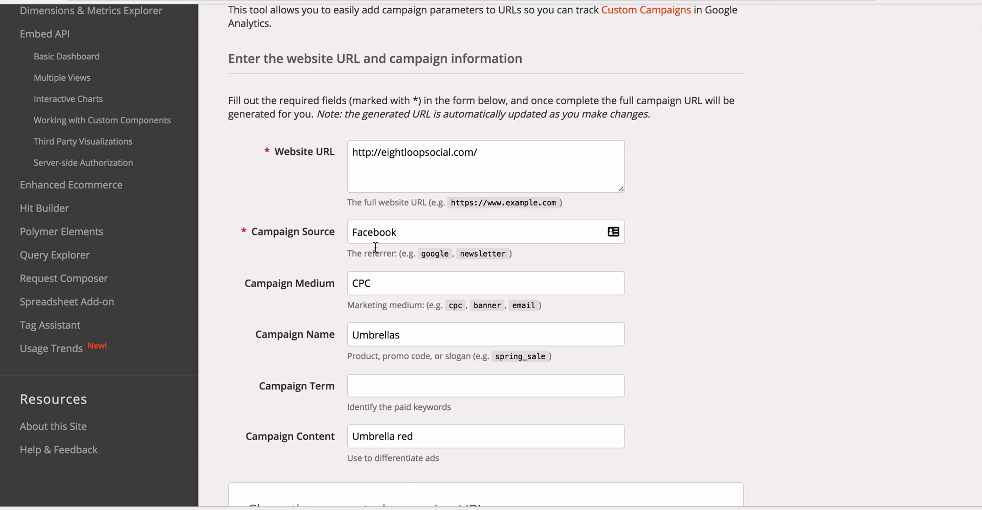
{"action": "scroll", "coordinate": [381, 283], "scroll_direction": "down", "scroll_amount": 1}
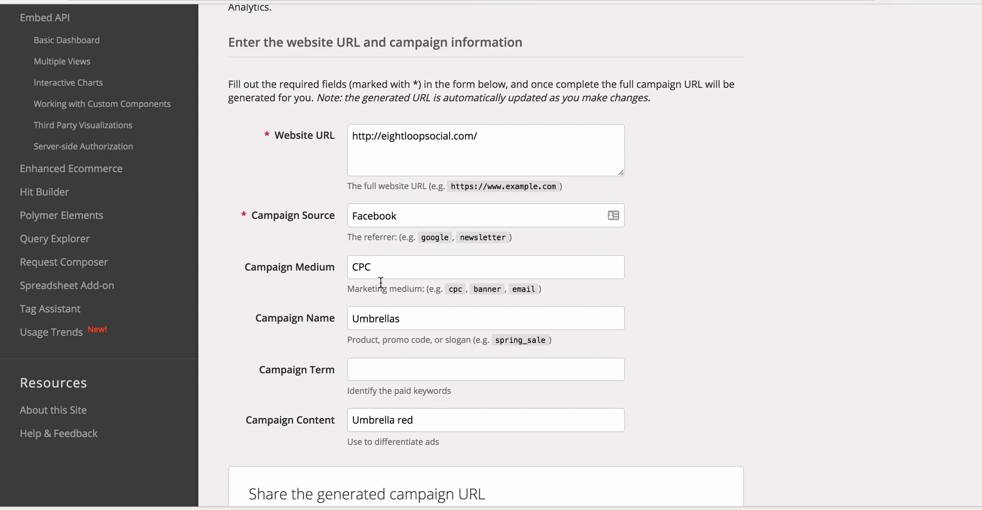
{"action": "scroll", "coordinate": [380, 282], "scroll_direction": "down", "scroll_amount": 1}
{"action": "scroll", "coordinate": [381, 283], "scroll_direction": "down", "scroll_amount": 2}
{"action": "scroll", "coordinate": [454, 269], "scroll_direction": "down", "scroll_amount": 5}
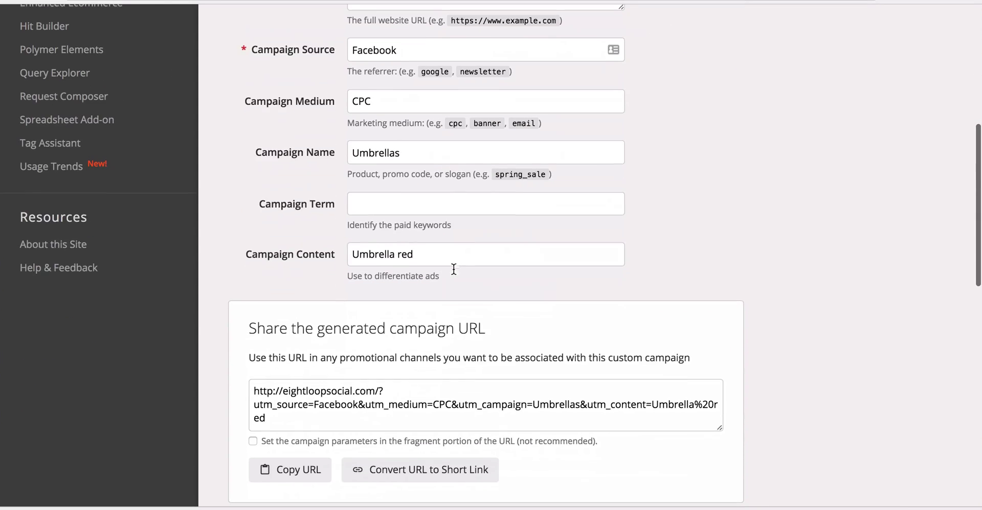
{"action": "left_click_drag", "start_coordinate": [429, 154], "coordinate": [255, 154]}
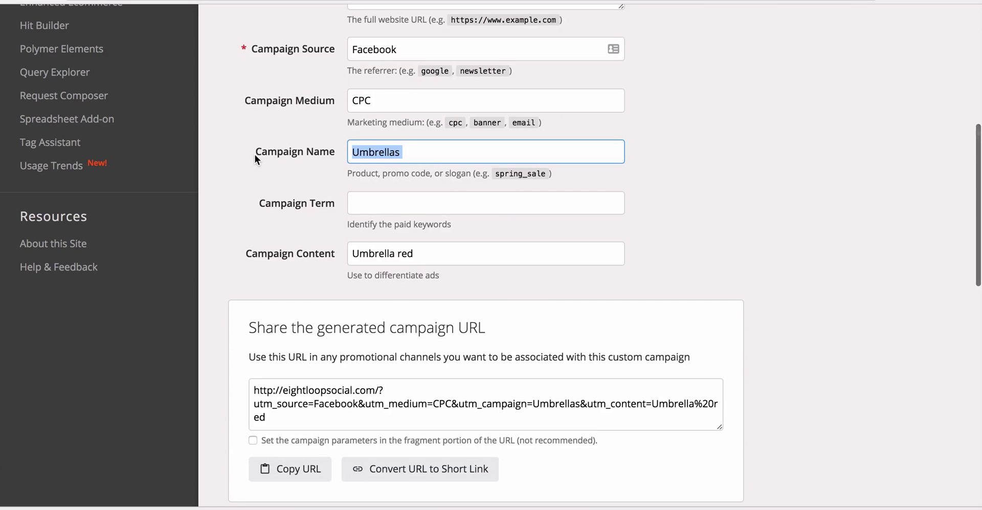
{"action": "key", "text": "BackSpace"}
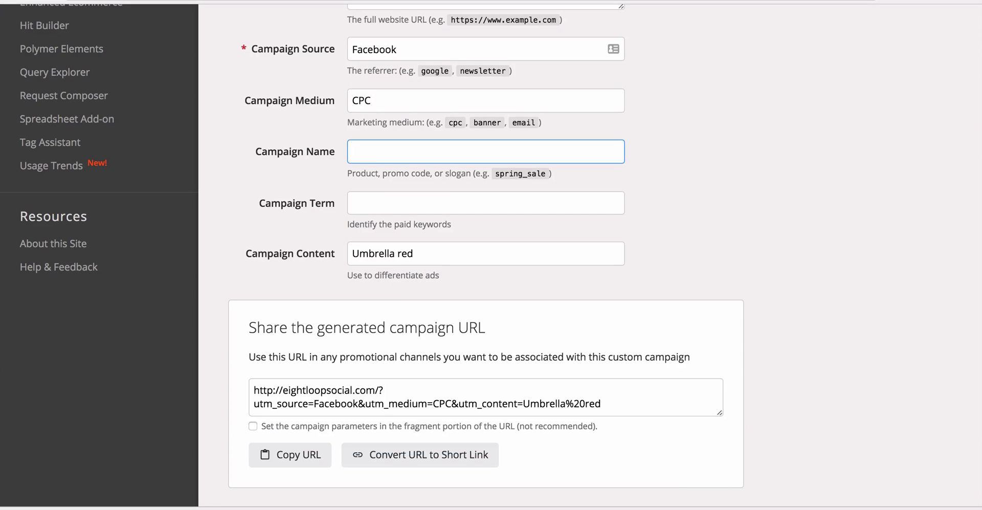
{"action": "type", "text": "u"}
{"action": "key", "text": "BackSpace"}
{"action": "type", "text": "Raincoats"}
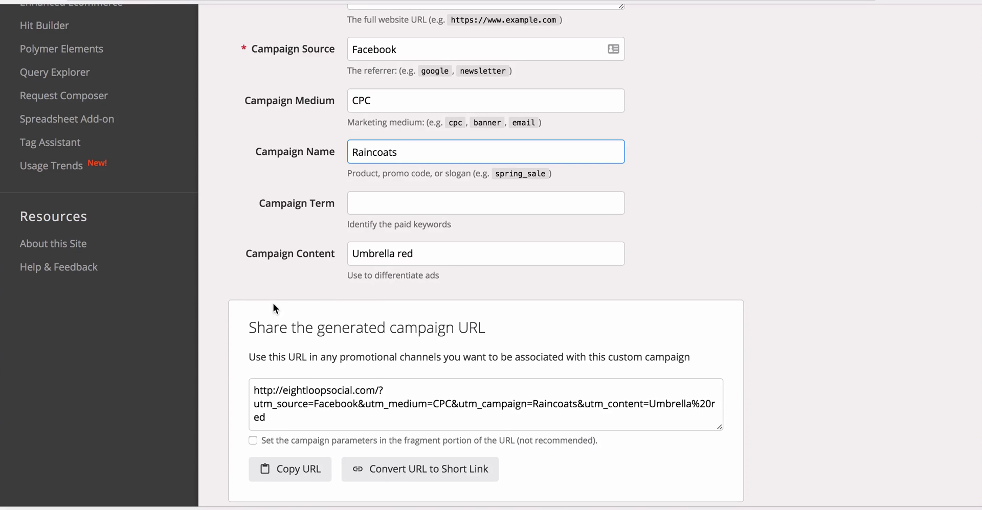
Step: Step through the Campaign Term and Campaign Content fields so the generated URL updates
{"action": "scroll", "coordinate": [273, 303], "scroll_direction": "down", "scroll_amount": 3}
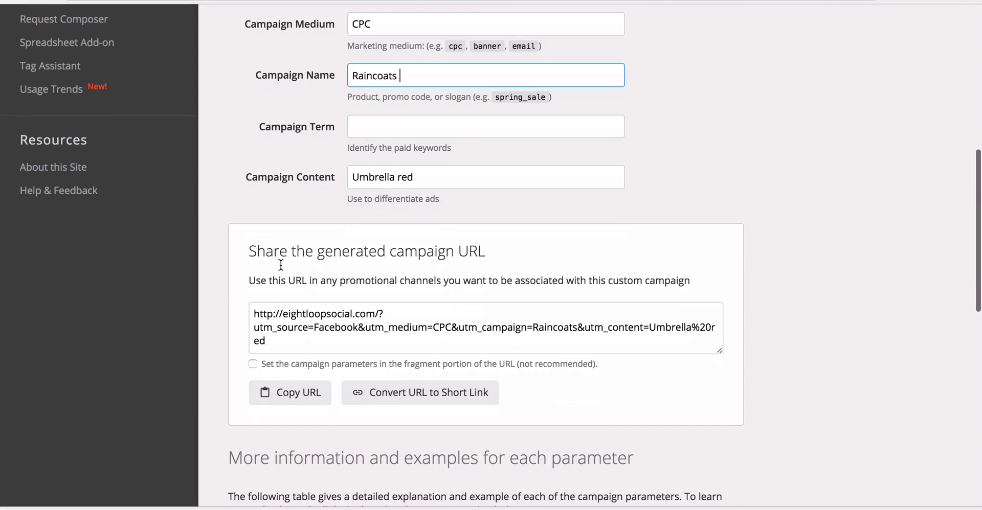
{"action": "left_click", "coordinate": [361, 123]}
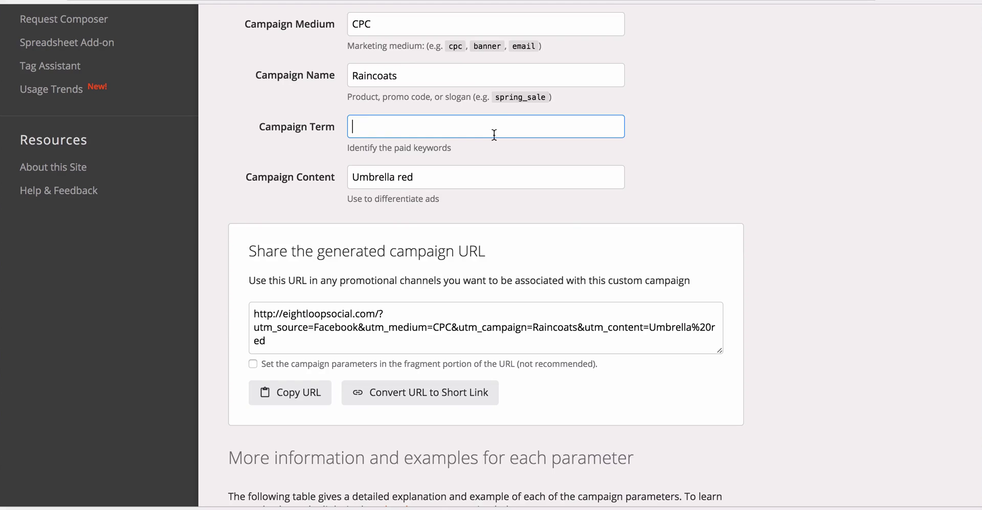
{"action": "scroll", "coordinate": [318, 106], "scroll_direction": "down", "scroll_amount": 1}
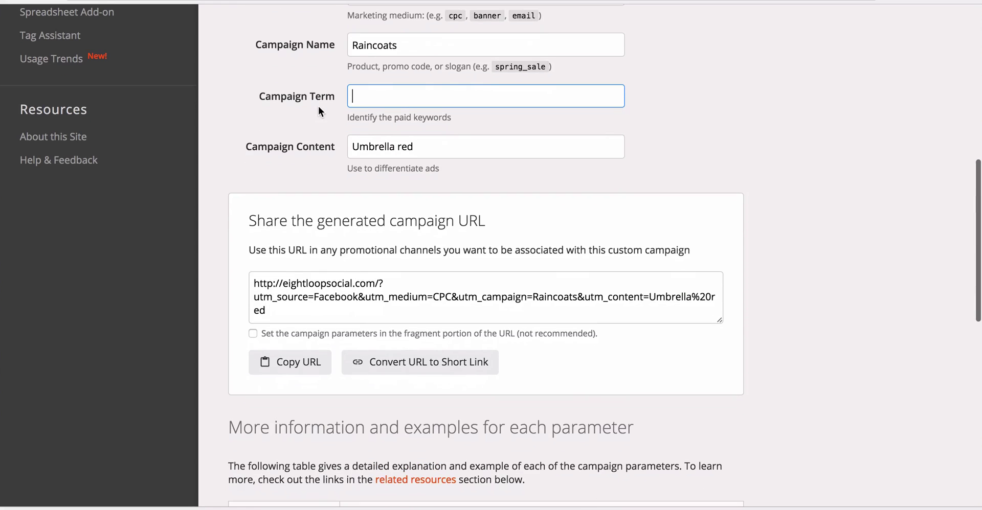
{"action": "left_click", "coordinate": [458, 145]}
{"action": "scroll", "coordinate": [524, 134], "scroll_direction": "down", "scroll_amount": 1}
{"action": "scroll", "coordinate": [526, 134], "scroll_direction": "down", "scroll_amount": 1}
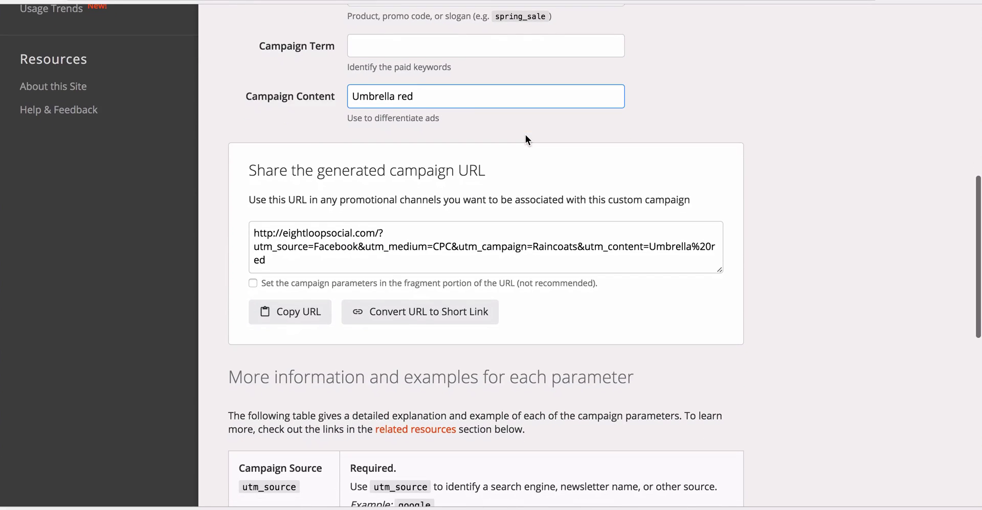
{"action": "scroll", "coordinate": [346, 145], "scroll_direction": "down", "scroll_amount": 1}
Step: Check the Facebook, CPC and Raincoats values in the generated campaign URL
{"action": "left_click", "coordinate": [307, 287]}
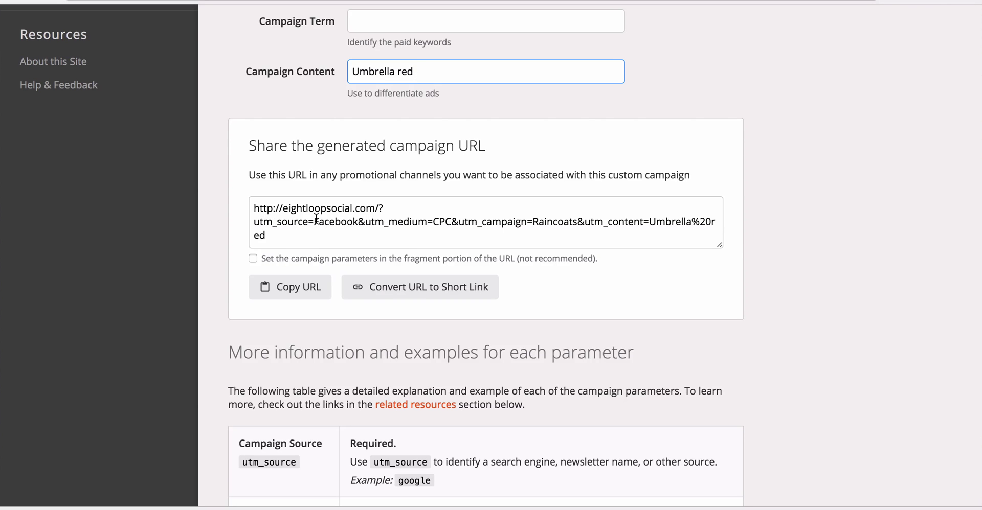
{"action": "left_click_drag", "start_coordinate": [314, 221], "coordinate": [360, 222]}
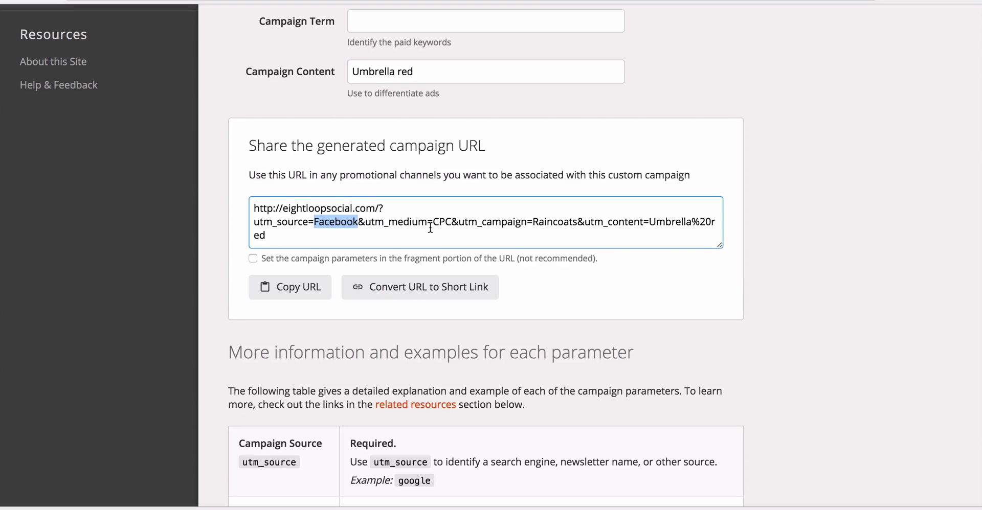
{"action": "left_click_drag", "start_coordinate": [433, 221], "coordinate": [459, 222]}
{"action": "left_click_drag", "start_coordinate": [534, 222], "coordinate": [671, 222]}
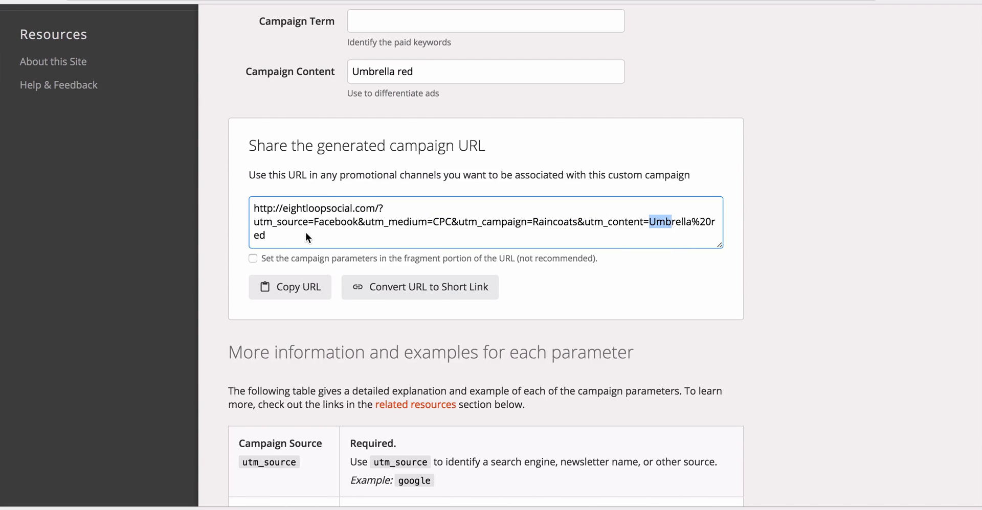
Step: Select the generated URL from utm_source= to the end, excluding the site address
{"action": "scroll", "coordinate": [305, 232], "scroll_direction": "down", "scroll_amount": 1}
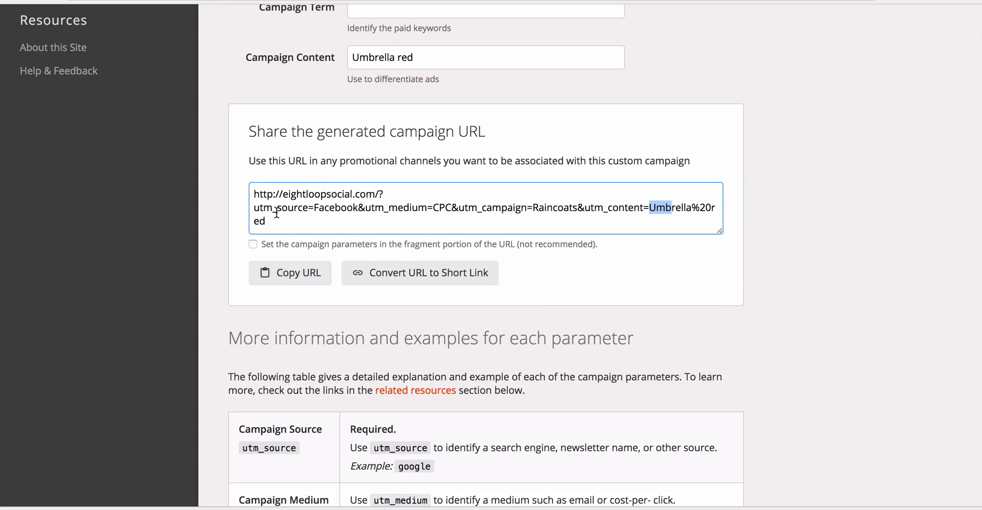
{"action": "left_click_drag", "start_coordinate": [272, 224], "coordinate": [257, 209]}
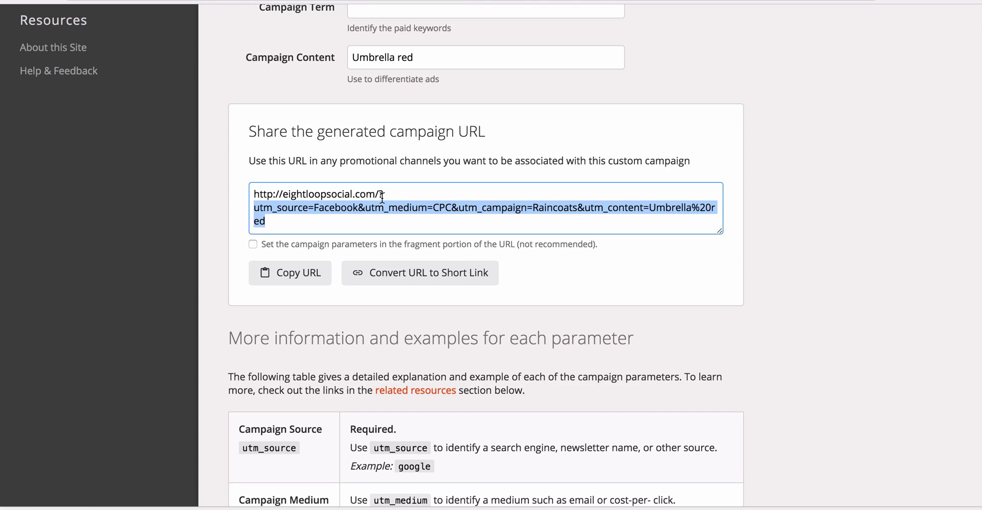
{"action": "left_click", "coordinate": [256, 208]}
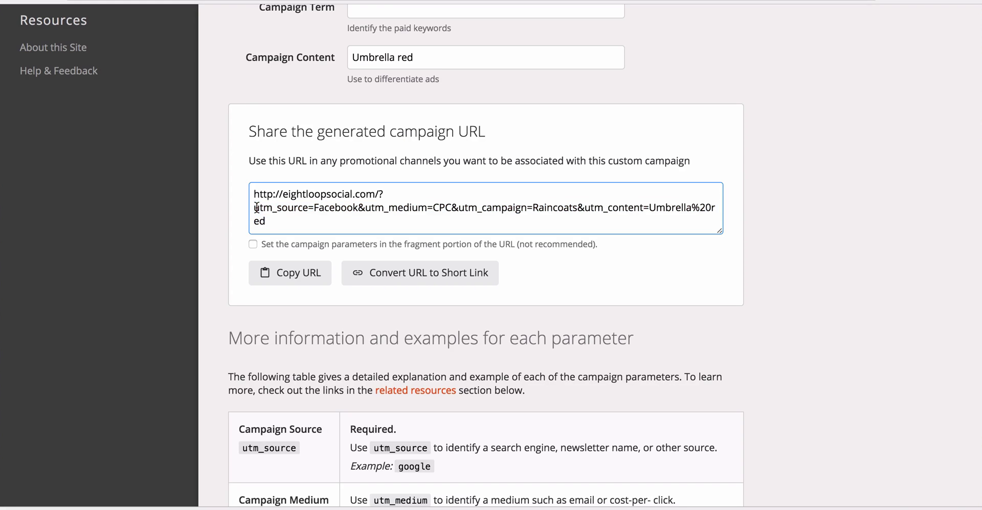
{"action": "left_click_drag", "start_coordinate": [253, 208], "coordinate": [265, 225]}
{"action": "key", "text": "ctrl+c"}
{"action": "left_click", "coordinate": [272, 214]}
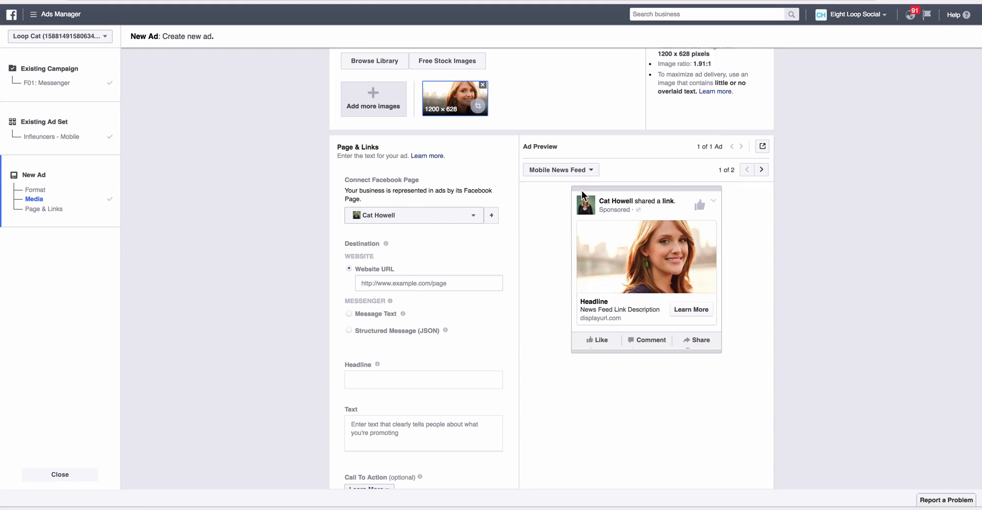
Step: Reveal the advanced options in the new ad's Page & Links section
{"action": "scroll", "coordinate": [244, 326], "scroll_direction": "down", "scroll_amount": 2}
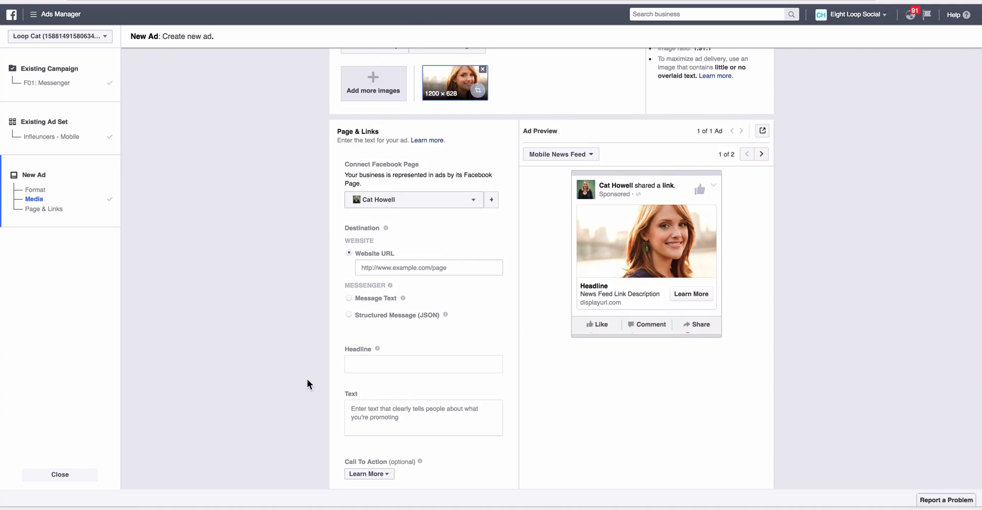
{"action": "scroll", "coordinate": [307, 379], "scroll_direction": "down", "scroll_amount": 1}
{"action": "scroll", "coordinate": [307, 379], "scroll_direction": "up", "scroll_amount": 3}
{"action": "scroll", "coordinate": [307, 379], "scroll_direction": "down", "scroll_amount": 1}
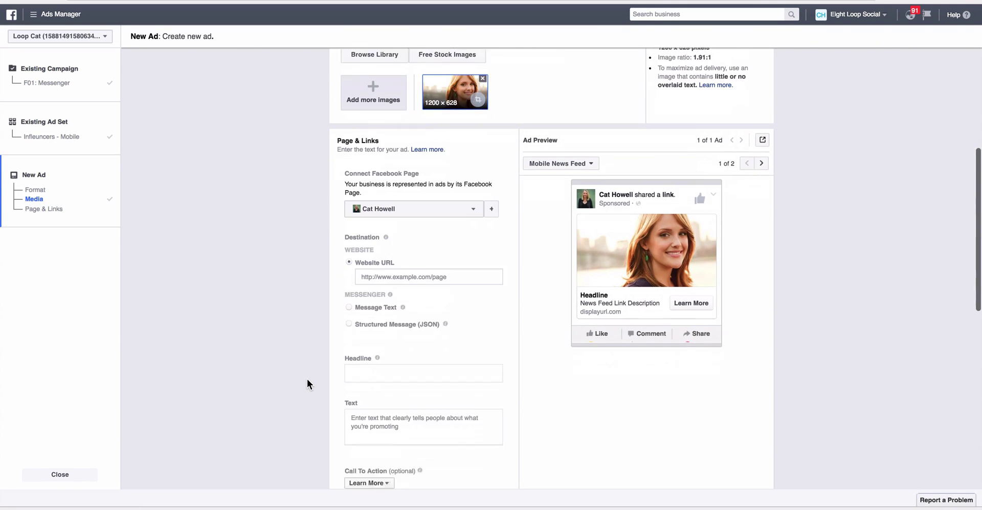
{"action": "scroll", "coordinate": [307, 379], "scroll_direction": "down", "scroll_amount": 3}
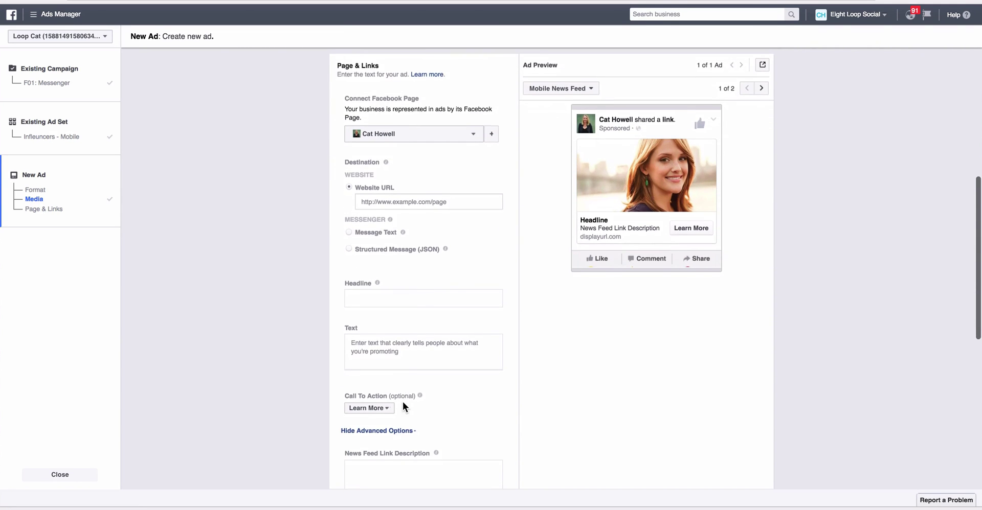
{"action": "scroll", "coordinate": [403, 403], "scroll_direction": "down", "scroll_amount": 10}
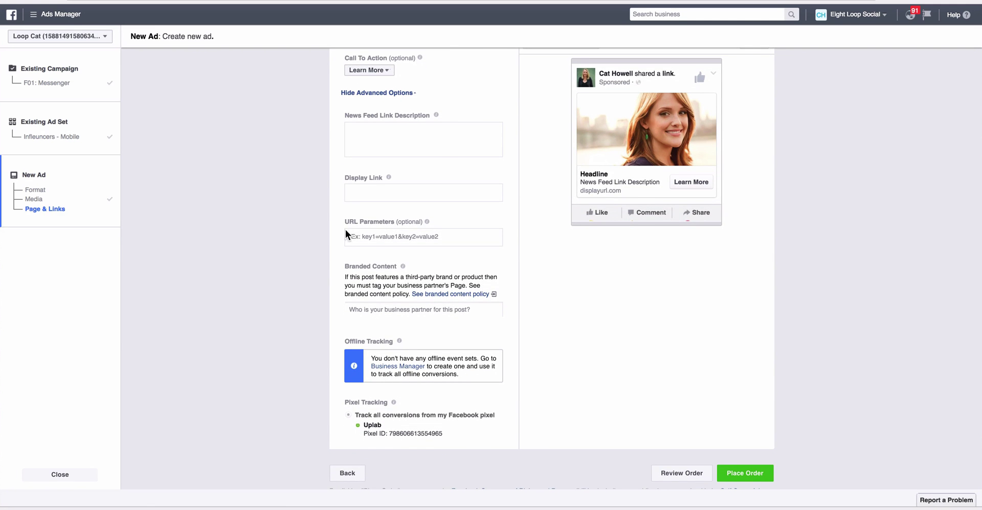
{"action": "left_click", "coordinate": [381, 93]}
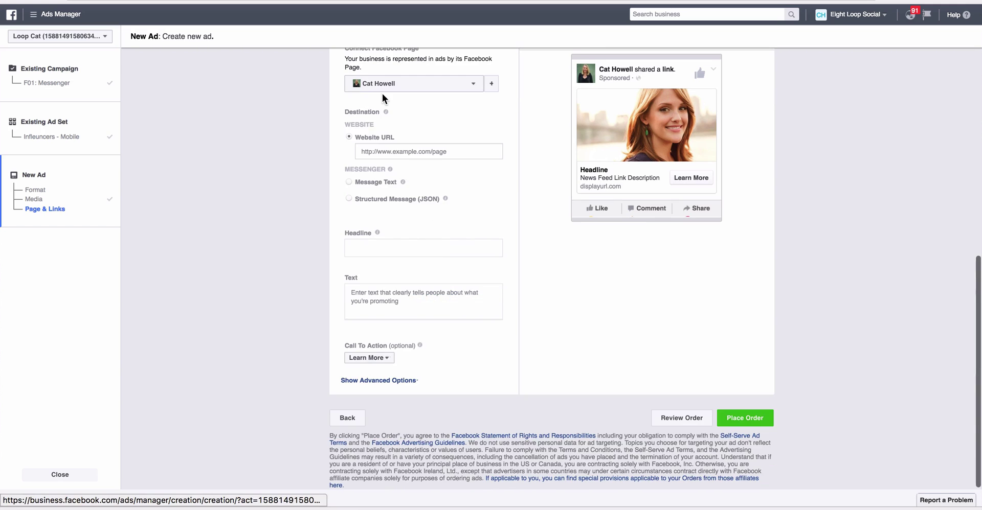
{"action": "scroll", "coordinate": [390, 210], "scroll_direction": "up", "scroll_amount": 3}
{"action": "scroll", "coordinate": [406, 427], "scroll_direction": "down", "scroll_amount": 1}
{"action": "left_click", "coordinate": [407, 381]}
Step: Paste the utm_source=Facebook&utm_medium=CPC&utm_campaign=Raincoats&utm_content=Umbrella%20red string into URL Parameters
{"action": "scroll", "coordinate": [361, 384], "scroll_direction": "down", "scroll_amount": 5}
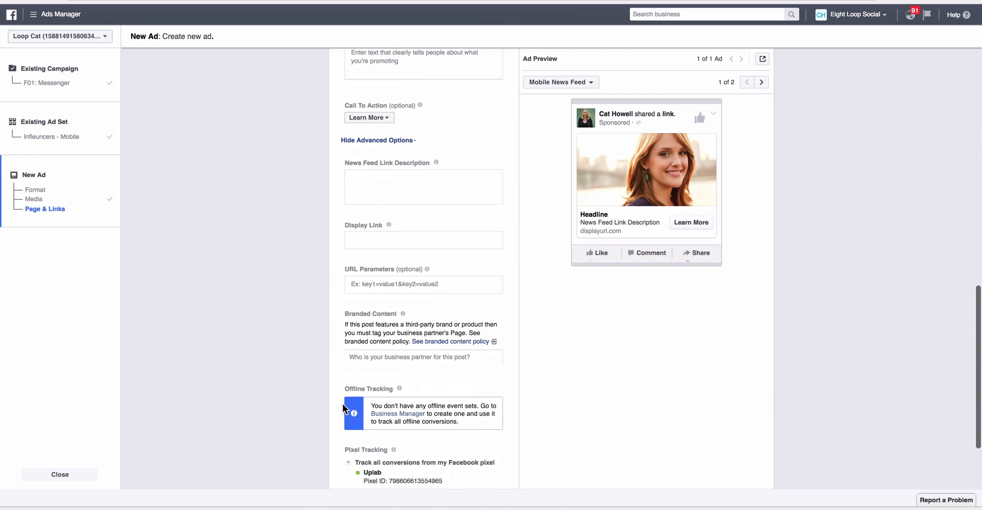
{"action": "left_click", "coordinate": [378, 286]}
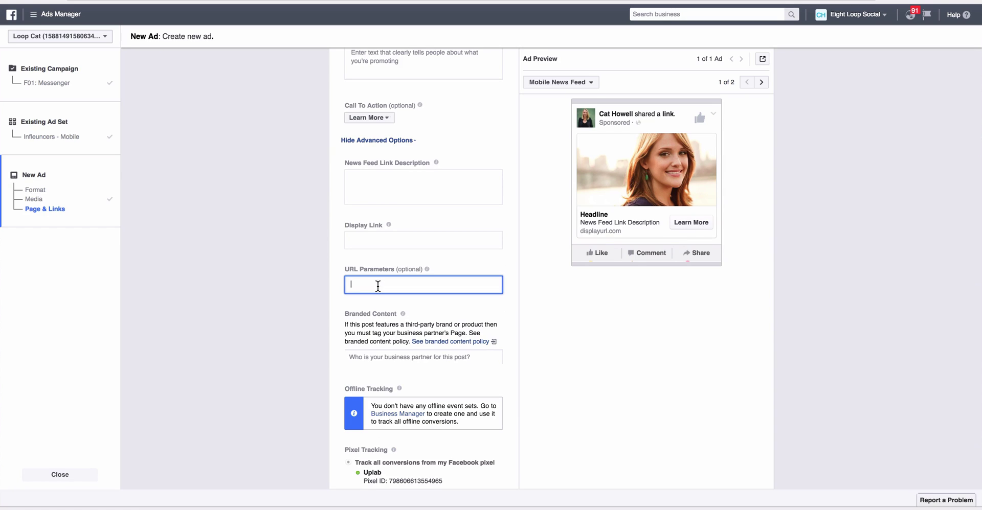
{"action": "key", "text": "ctrl+v"}
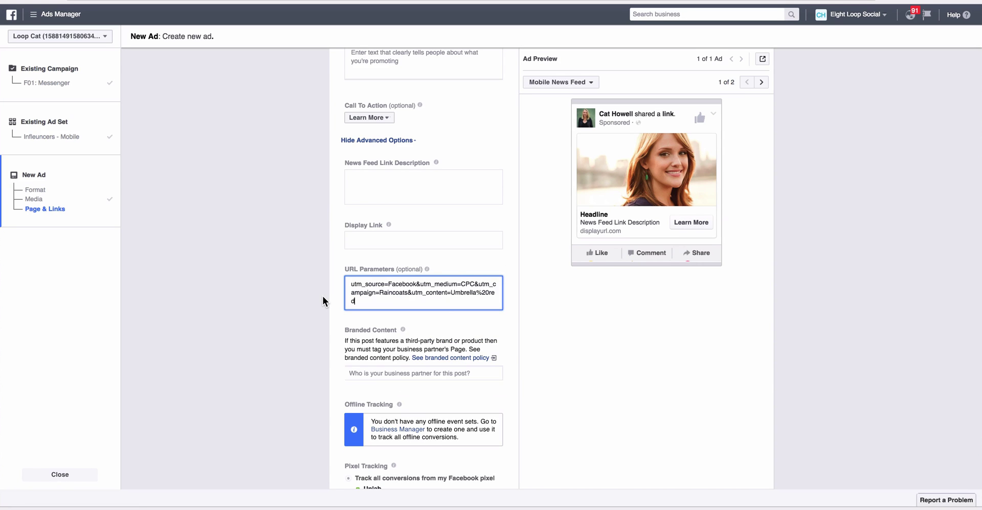
{"action": "left_click", "coordinate": [312, 304]}
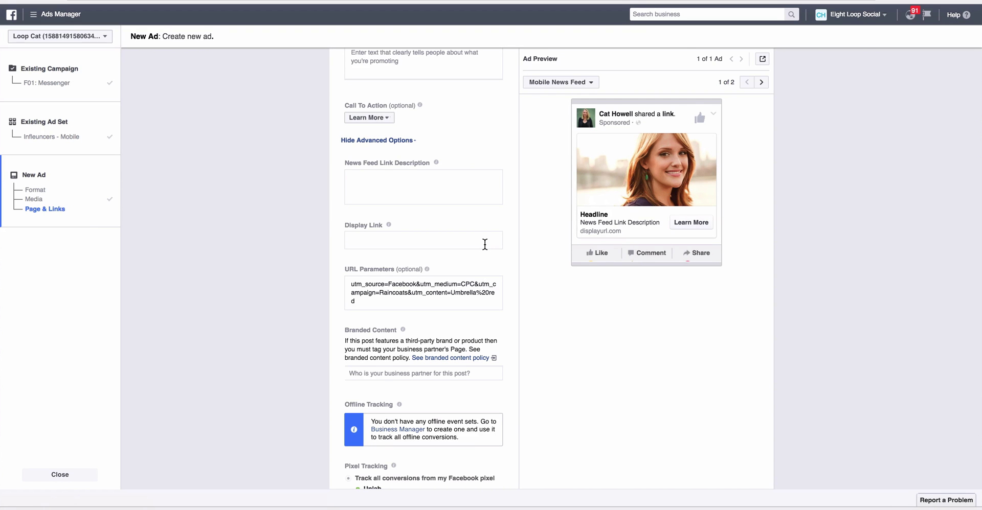
{"action": "scroll", "coordinate": [486, 276], "scroll_direction": "down", "scroll_amount": 5}
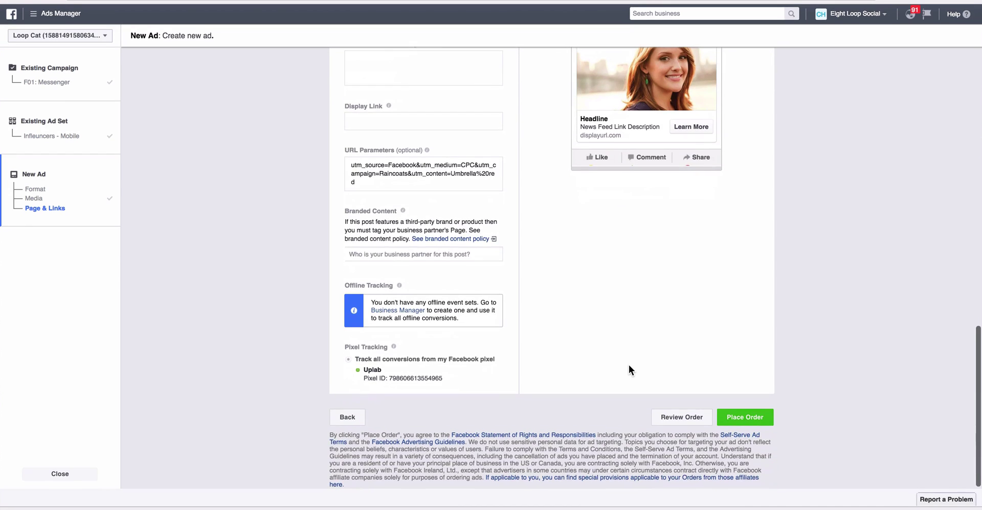
{"action": "scroll", "coordinate": [656, 290], "scroll_direction": "up", "scroll_amount": 10}
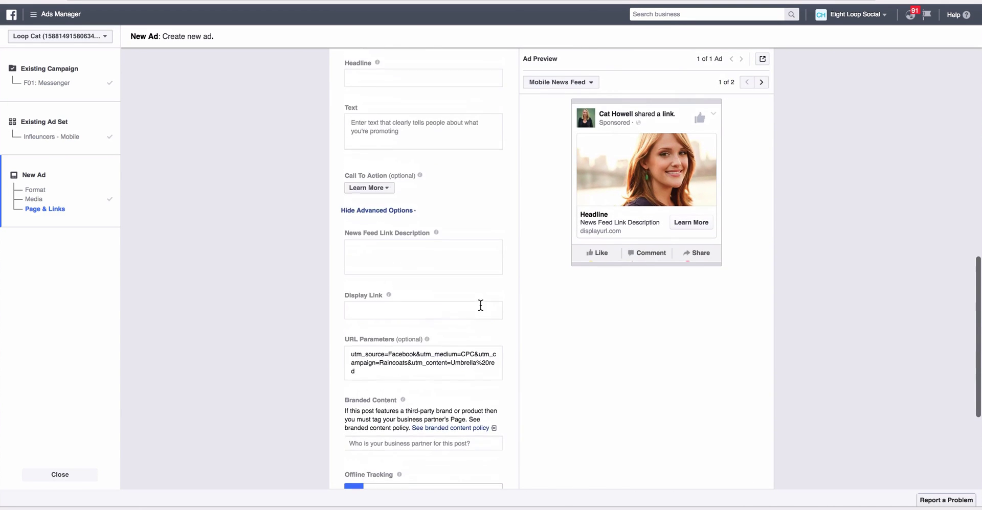
{"action": "scroll", "coordinate": [521, 425], "scroll_direction": "down", "scroll_amount": 12}
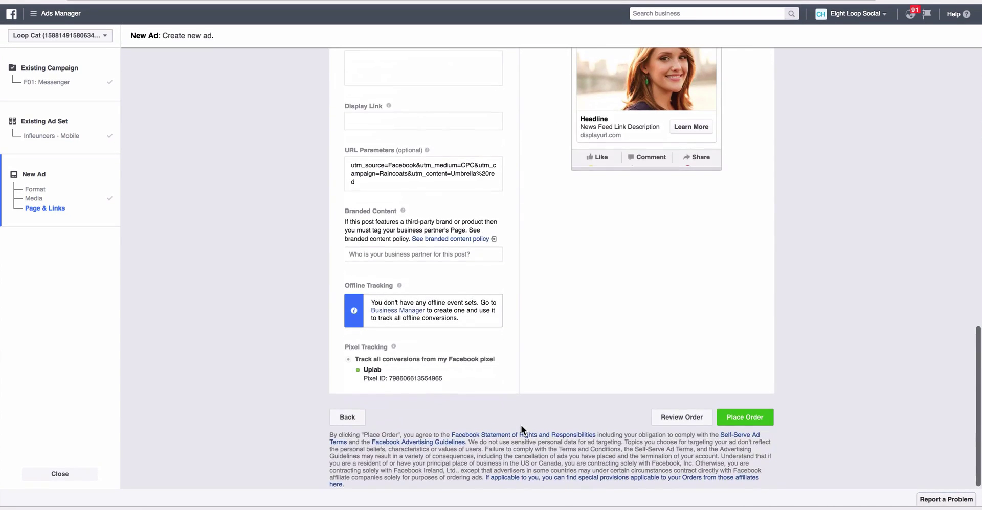
{"action": "scroll", "coordinate": [769, 164], "scroll_direction": "up", "scroll_amount": 4}
{"action": "scroll", "coordinate": [773, 207], "scroll_direction": "up", "scroll_amount": 1}
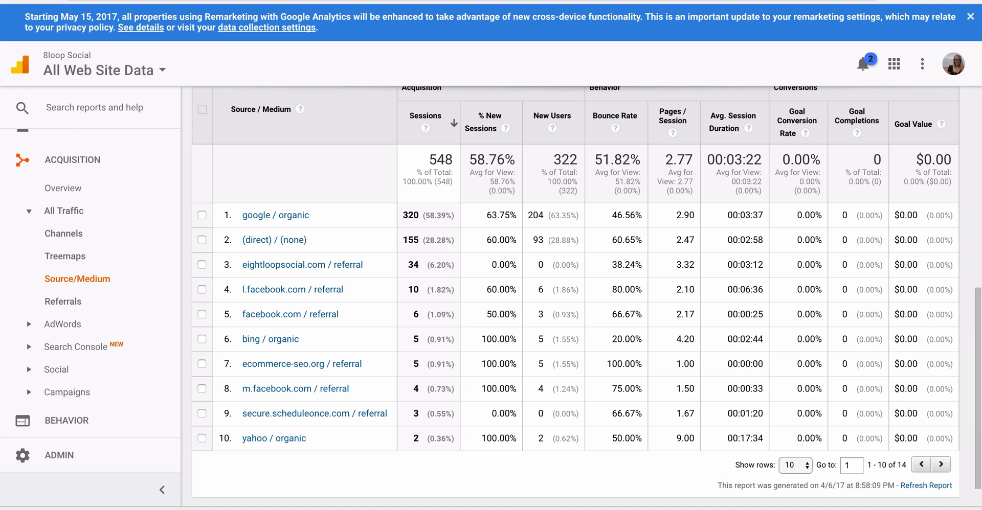
{"action": "scroll", "coordinate": [133, 236], "scroll_direction": "up", "scroll_amount": 3}
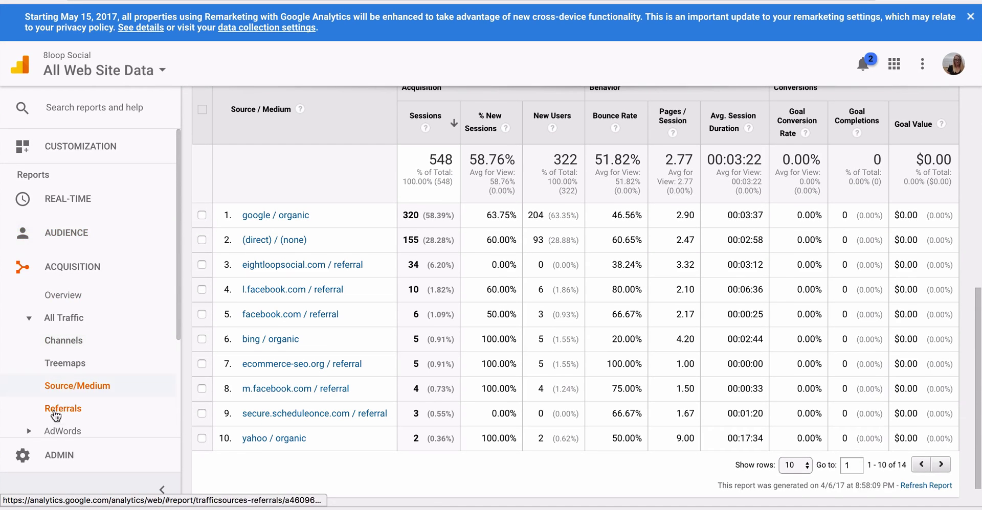
{"action": "scroll", "coordinate": [30, 299], "scroll_direction": "down", "scroll_amount": 2}
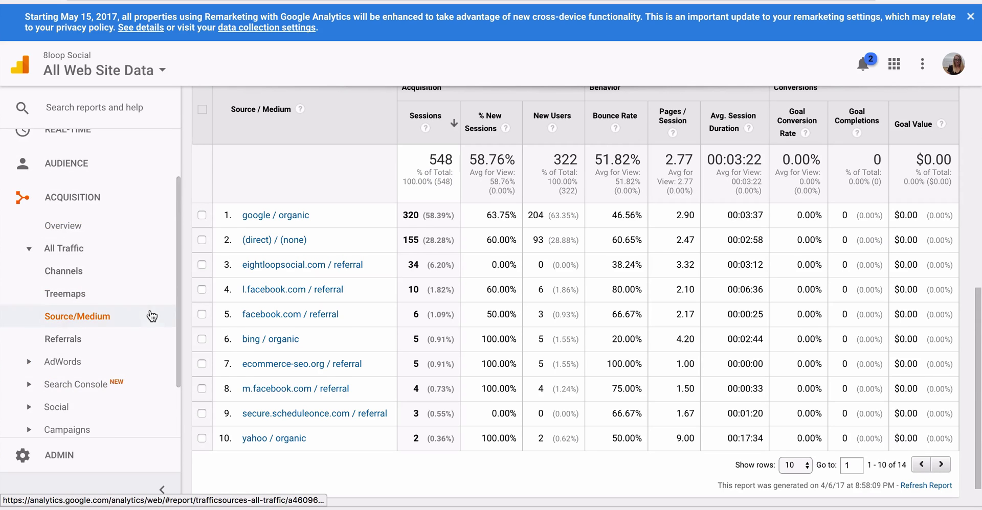
{"action": "scroll", "coordinate": [148, 313], "scroll_direction": "down", "scroll_amount": 1}
{"action": "scroll", "coordinate": [342, 339], "scroll_direction": "down", "scroll_amount": 1}
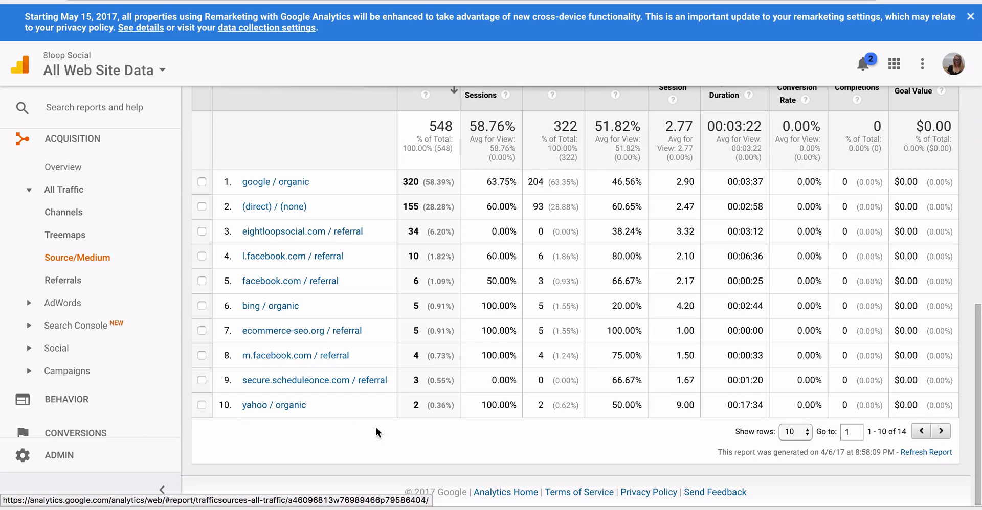
{"action": "scroll", "coordinate": [445, 169], "scroll_direction": "up", "scroll_amount": 1}
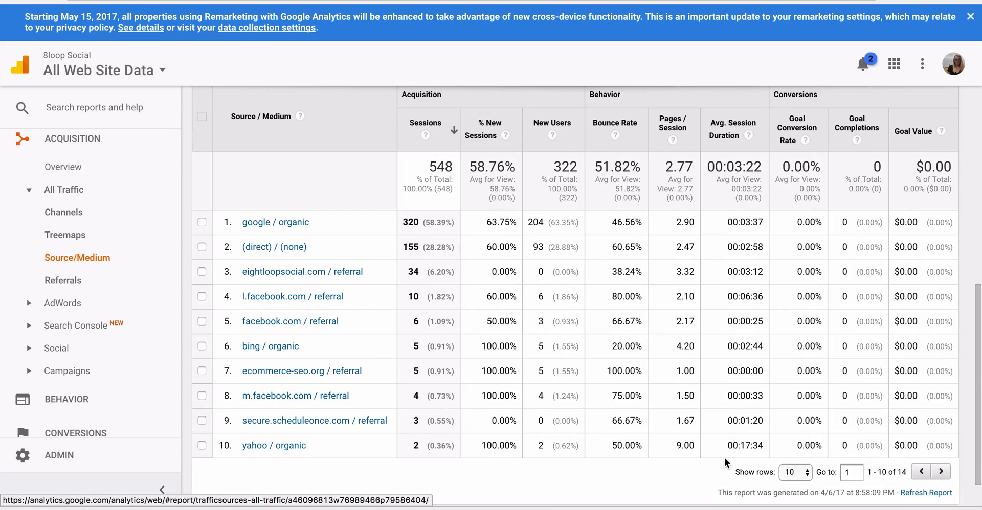
{"action": "scroll", "coordinate": [471, 399], "scroll_direction": "down", "scroll_amount": 1}
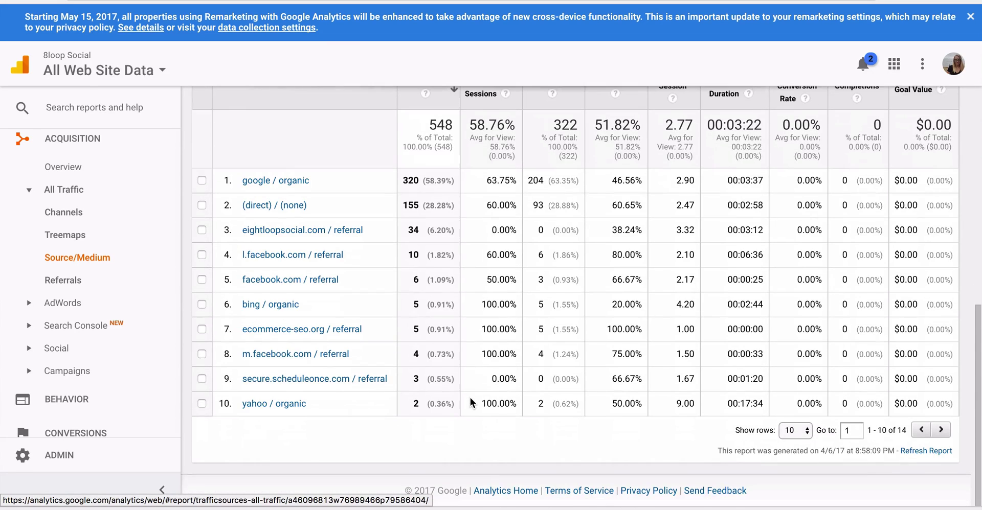